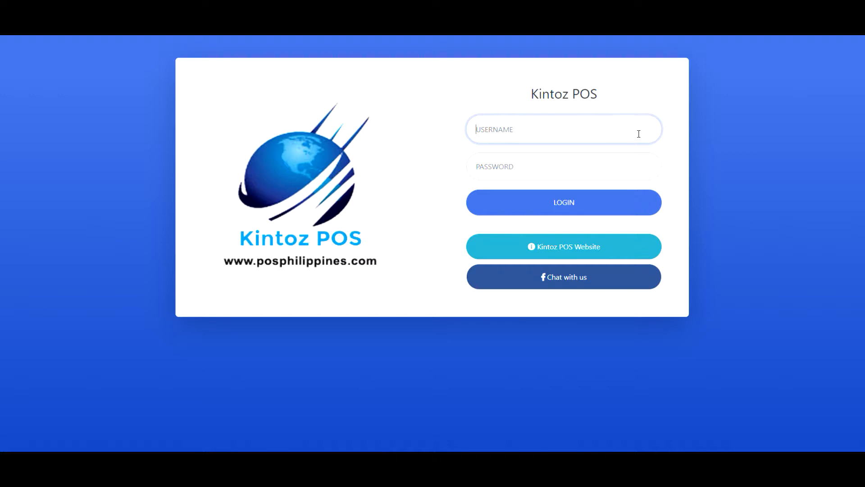
# - Sign in to Kintoz POS with the cashier account username and password
pyautogui.write('cashier')
pyautogui.press('Tab')
pyautogui.write('cashier')
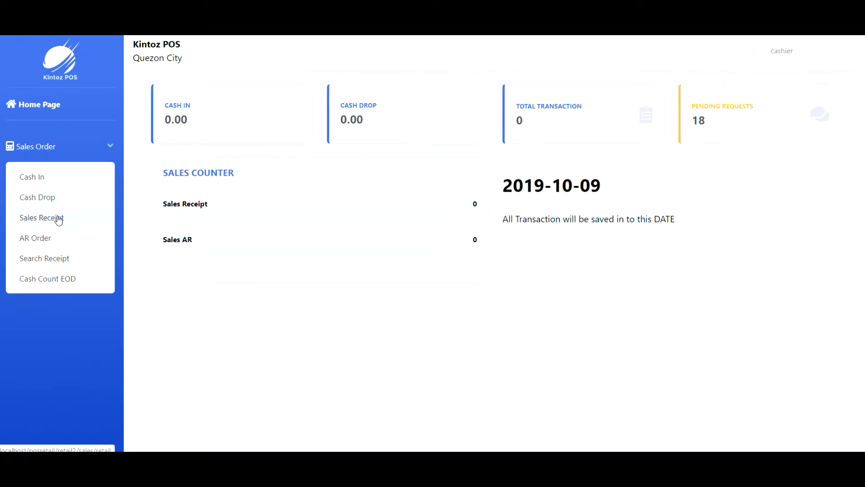
pyautogui.click(57, 219)
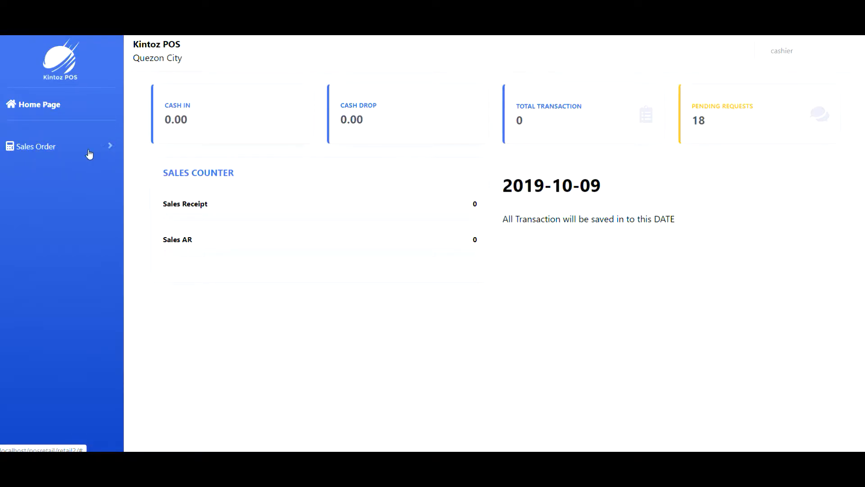
# - Submit a 3000 cash in for terminal TRML 14 from Sales Order > Cash In
pyautogui.click(81, 150)
pyautogui.click(84, 183)
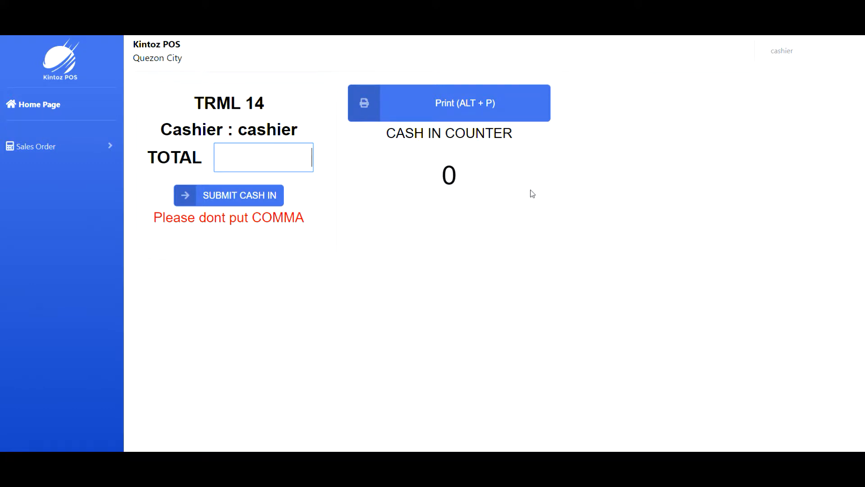
pyautogui.write('3000')
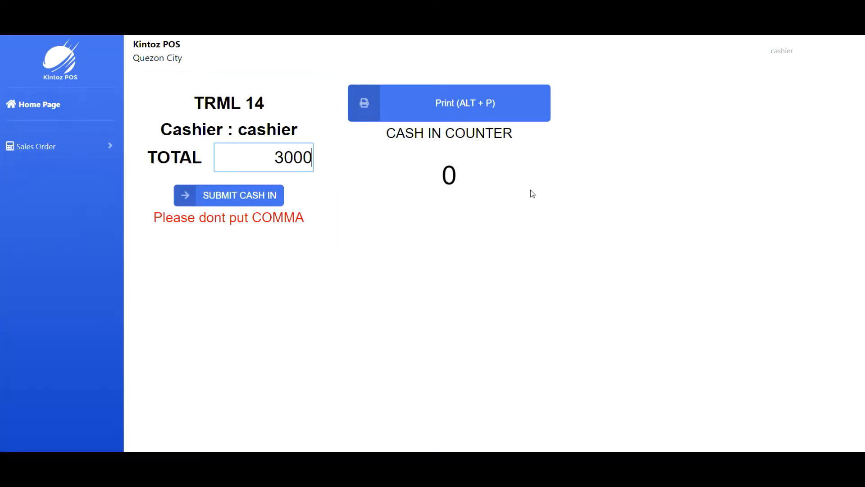
pyautogui.press('Return')
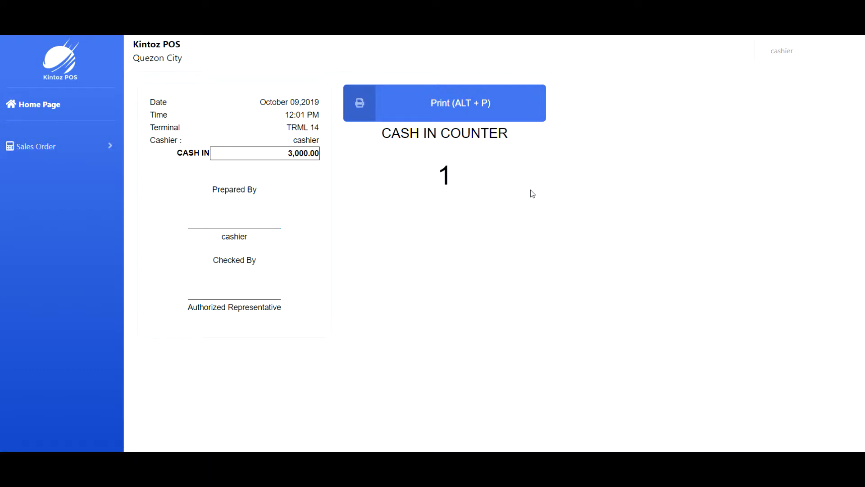
# - Expand Sales Order in the sidebar to get to the POS sales screen
pyautogui.click(90, 154)
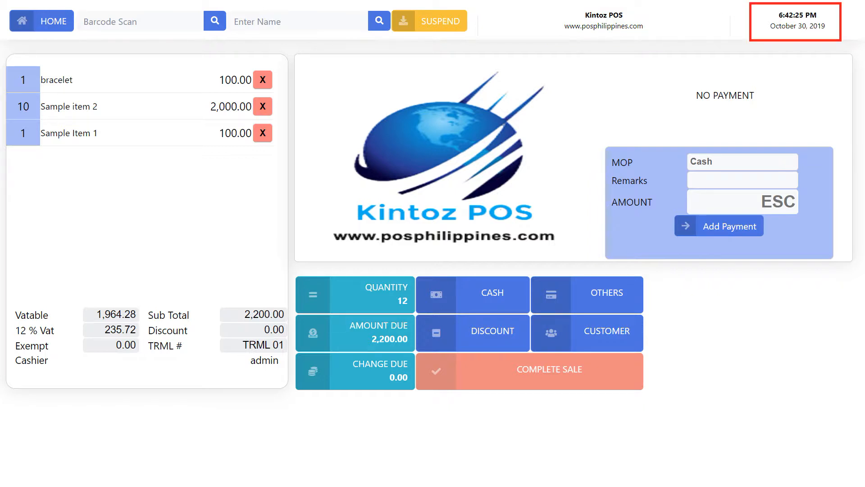
# - Add barcode 111, ten of barcode 222, and the Bracelet found by searching 'a'
pyautogui.write('111')
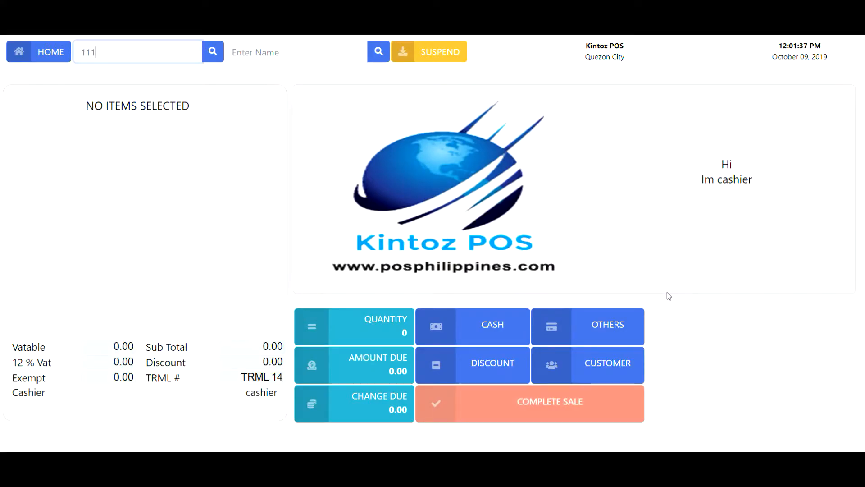
pyautogui.press('Return')
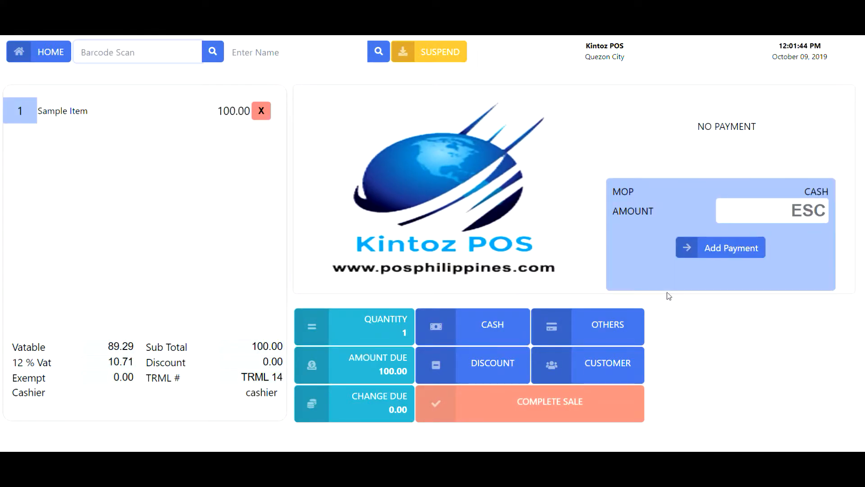
pyautogui.write('10*')
pyautogui.write('222')
pyautogui.press('Return')
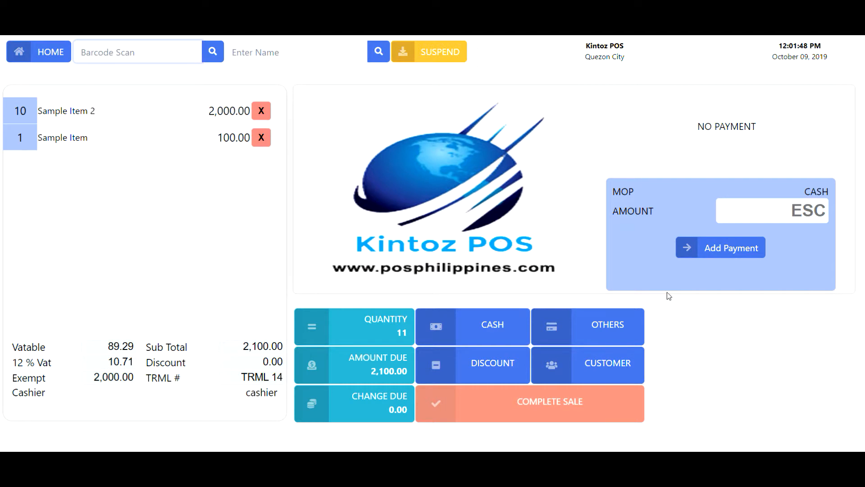
pyautogui.click(319, 59)
pyautogui.write('a')
pyautogui.press('Return')
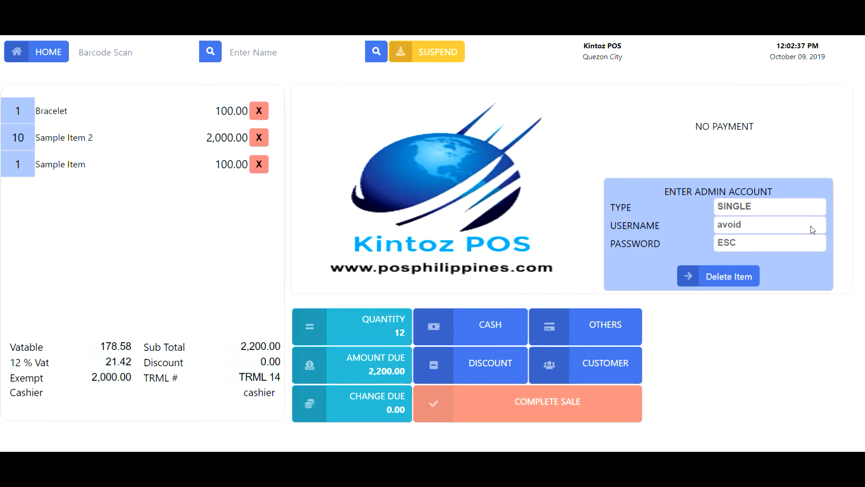
# - Enter the admin username and password to authorize deleting the Bracelet
pyautogui.click(810, 226)
pyautogui.click(805, 245)
pyautogui.write('1234')
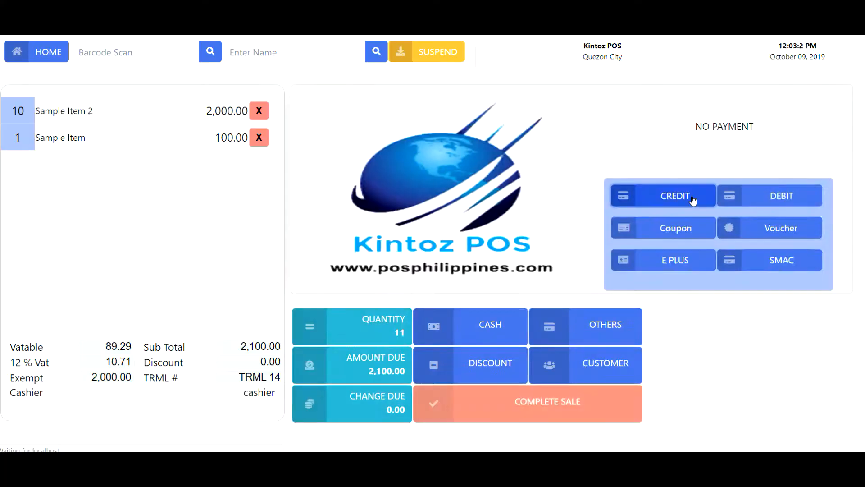
# - View the CREDIT, DEBIT, Coupon, Voucher, E PLUS and SMAC payment forms in turn
pyautogui.click(691, 199)
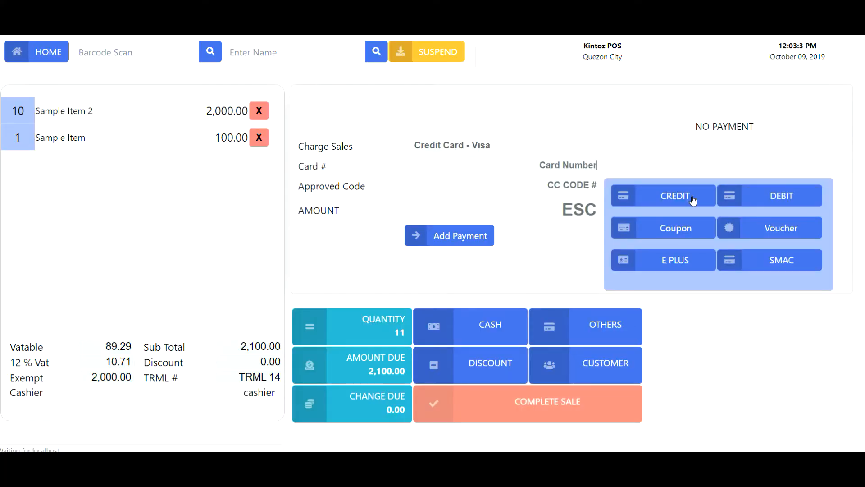
pyautogui.click(759, 201)
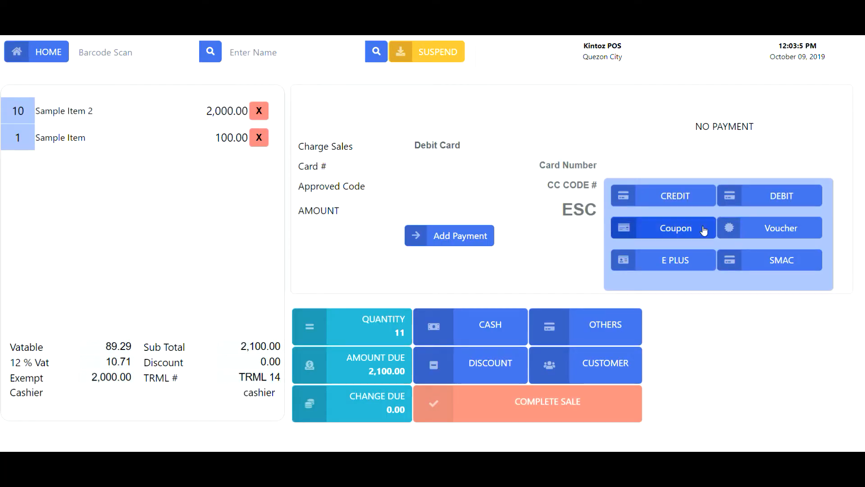
pyautogui.click(668, 229)
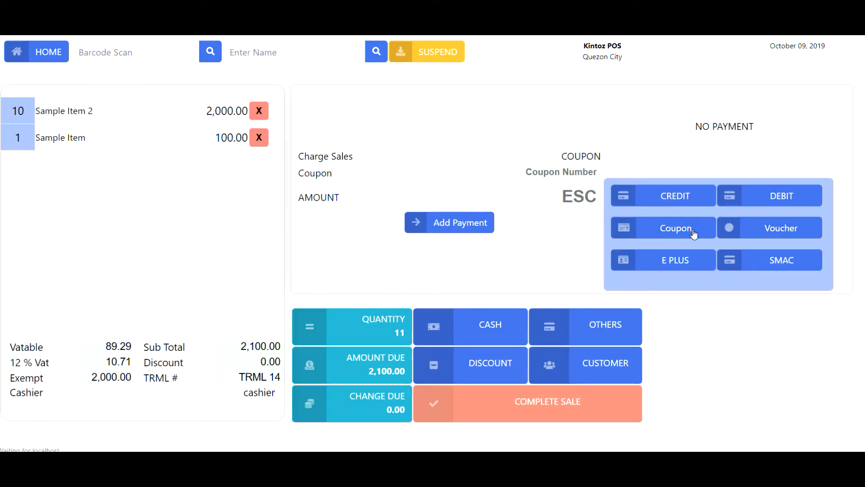
pyautogui.click(744, 229)
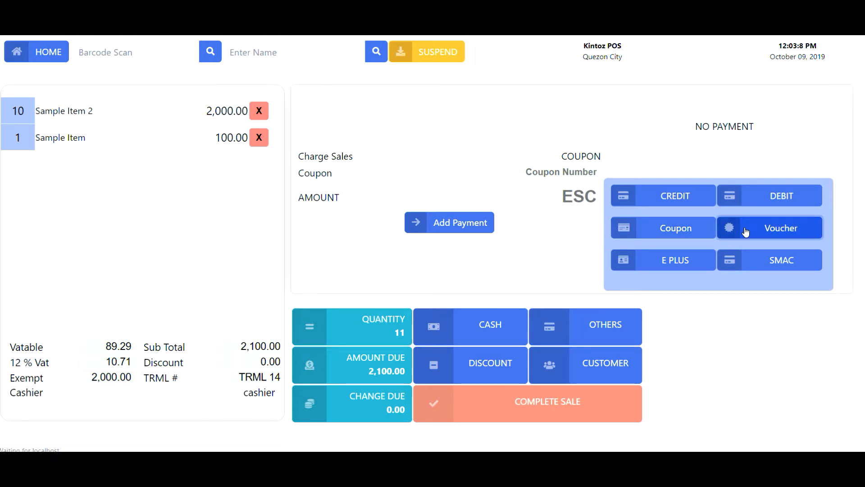
pyautogui.click(689, 261)
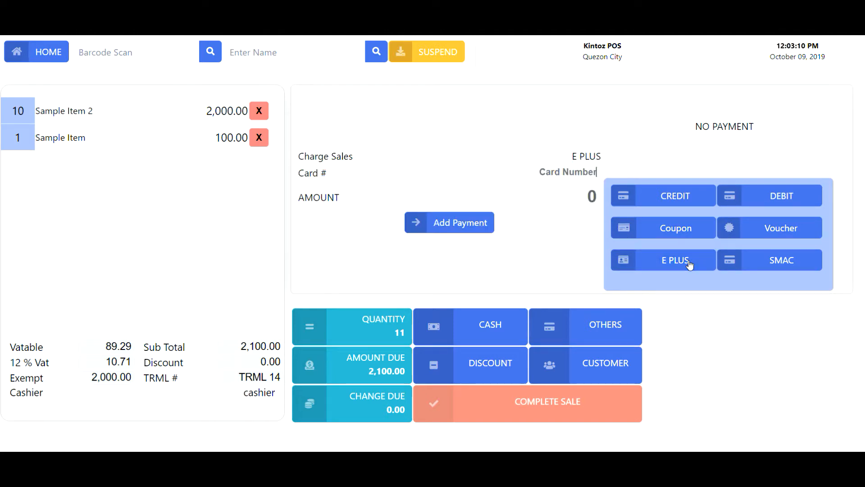
pyautogui.click(765, 263)
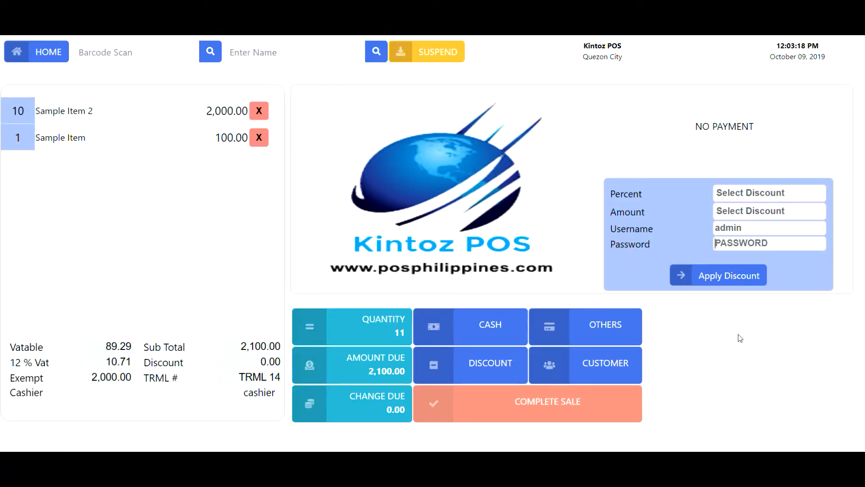
# - Check the Total 5%/10% percent and 50 PHP OFF amount discounts without applying any
pyautogui.click(775, 196)
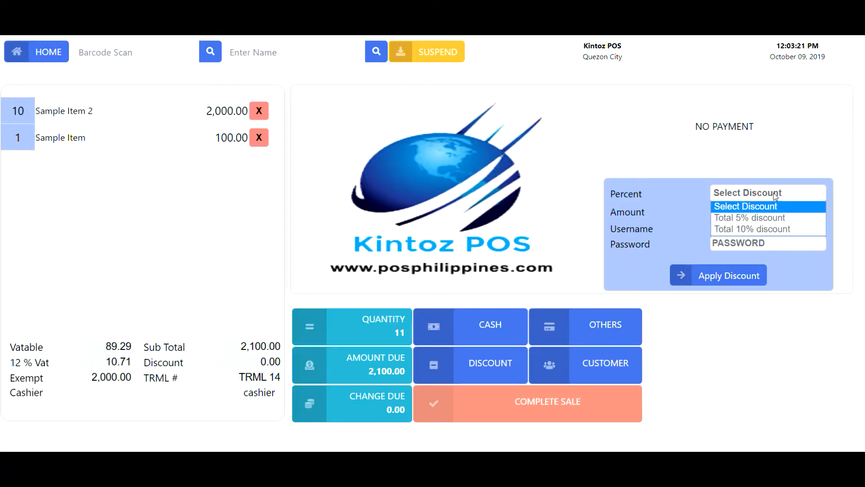
pyautogui.click(775, 195)
pyautogui.click(776, 211)
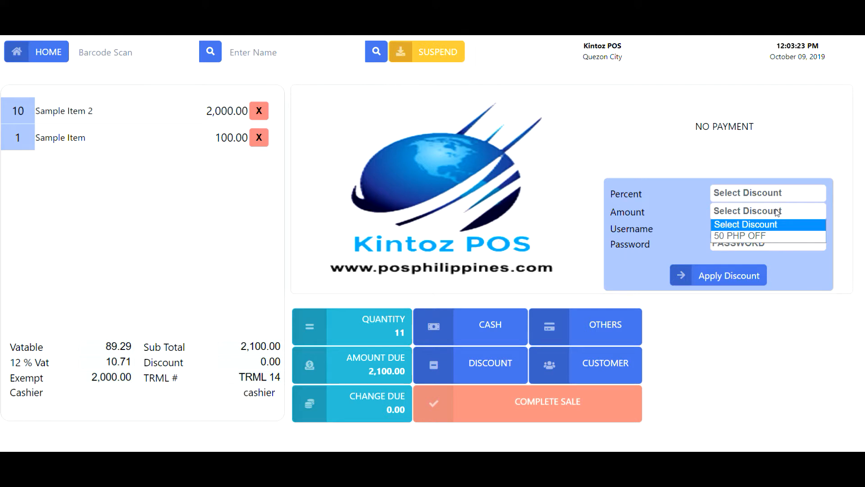
pyautogui.click(776, 242)
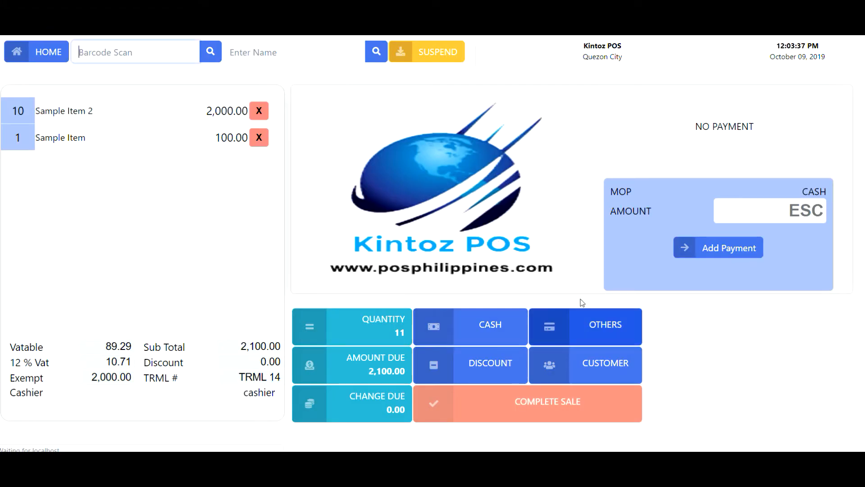
# - Add a 3000 cash payment against the 2,100.00 sale
pyautogui.click(784, 211)
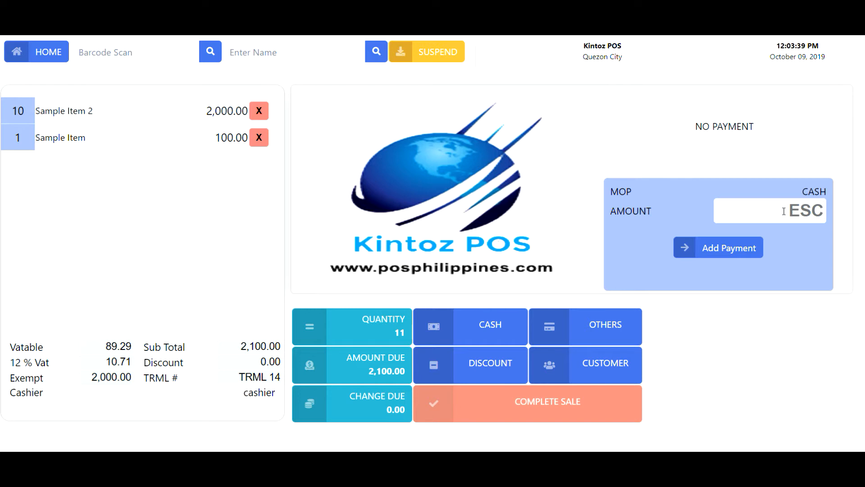
pyautogui.write('3000')
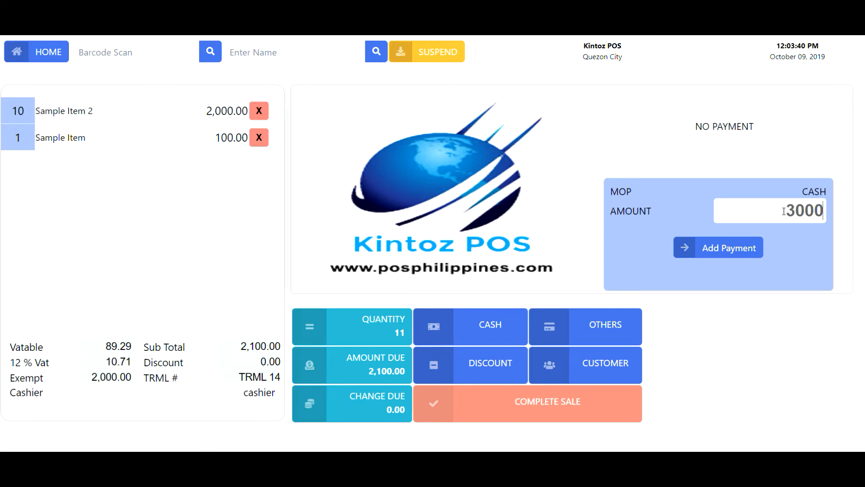
pyautogui.press('Return')
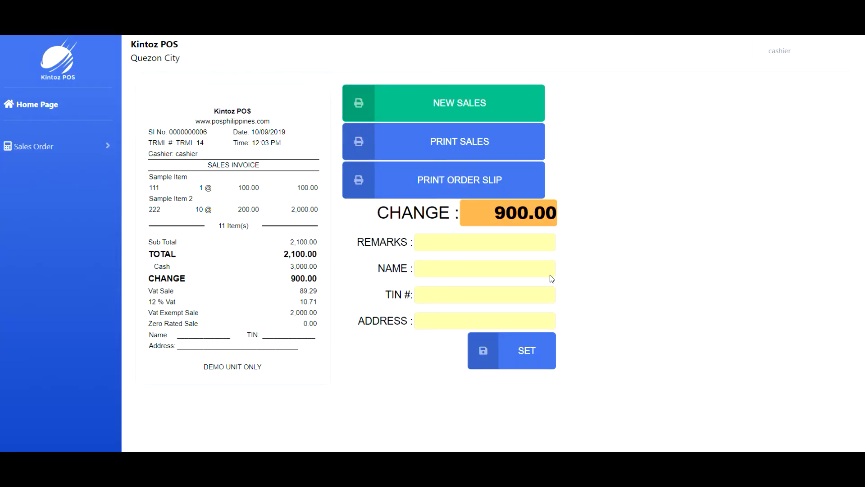
# - Pass through the Remarks, Name, TIN # and Address fields, then start a new sale
pyautogui.click(512, 239)
pyautogui.click(509, 272)
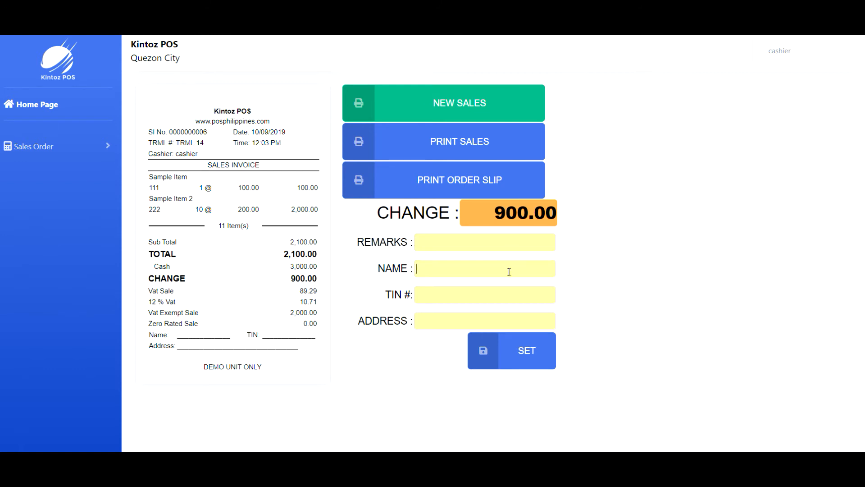
pyautogui.click(503, 298)
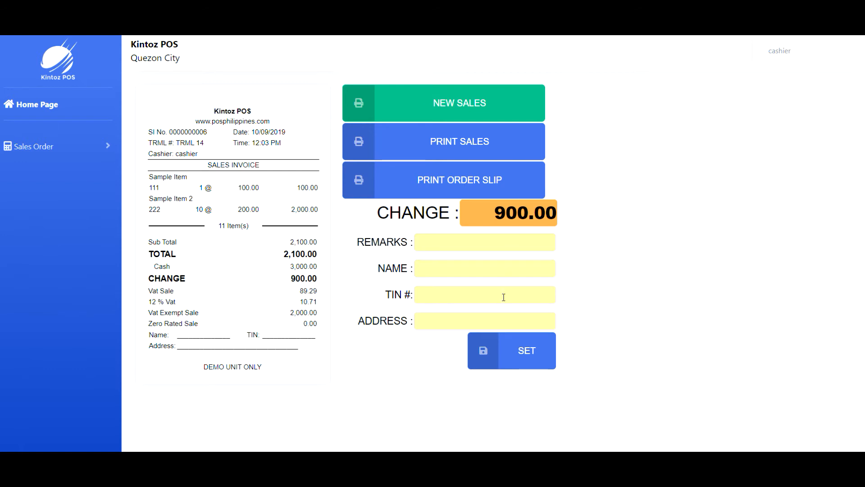
pyautogui.click(501, 322)
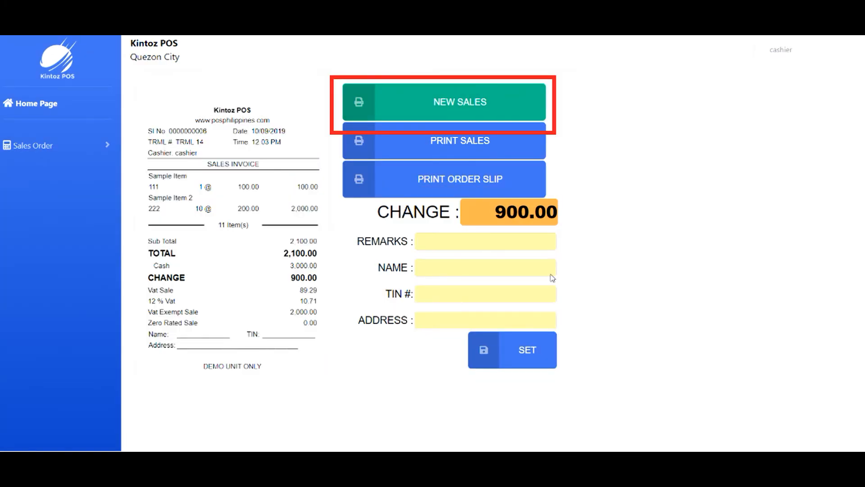
pyautogui.click(496, 109)
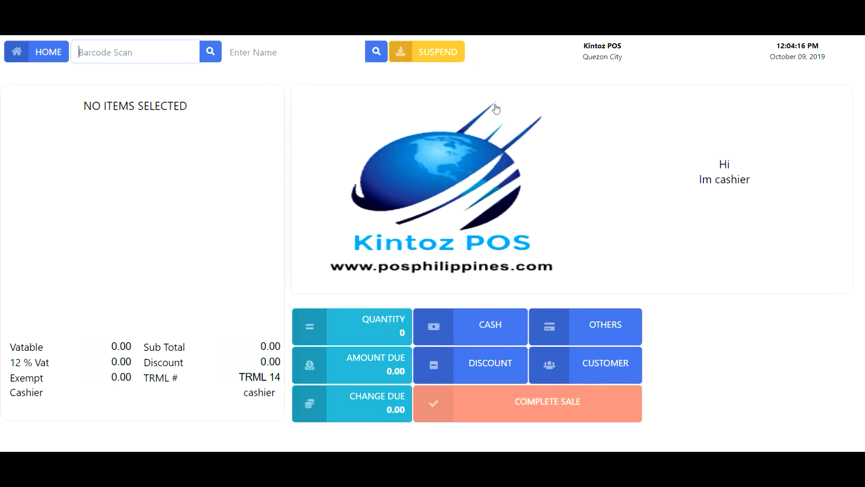